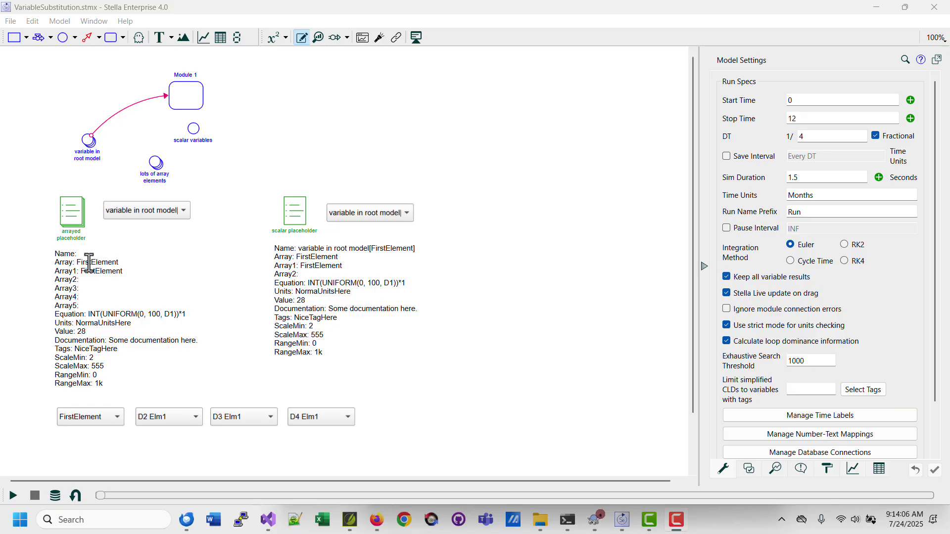
- Preview the arrayed placeholder's variable choices and open the text block below it for editing
left_click(156, 214)
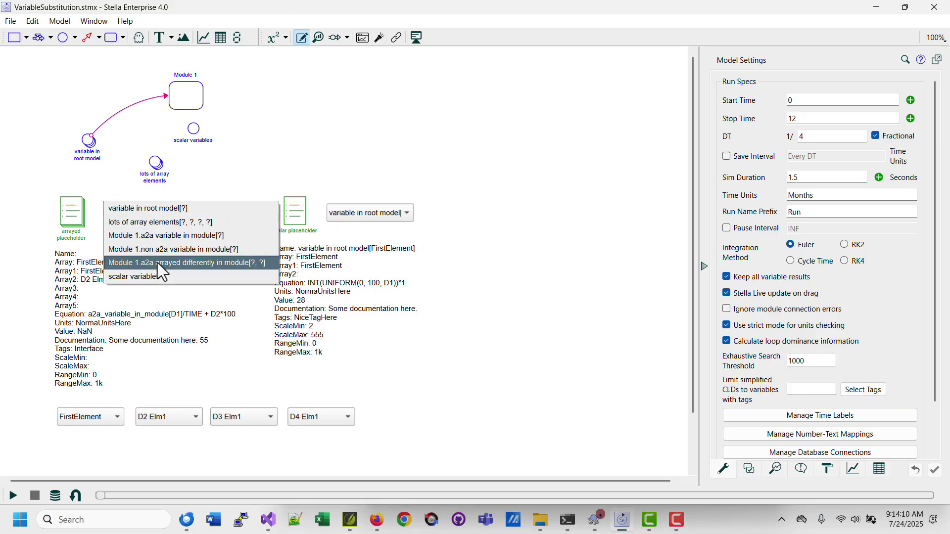
left_click(153, 215)
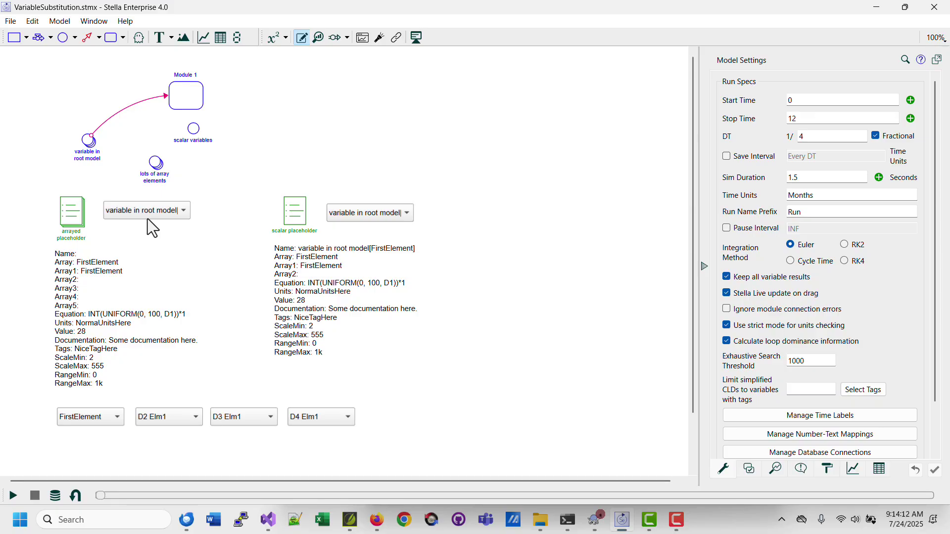
double_click(105, 266)
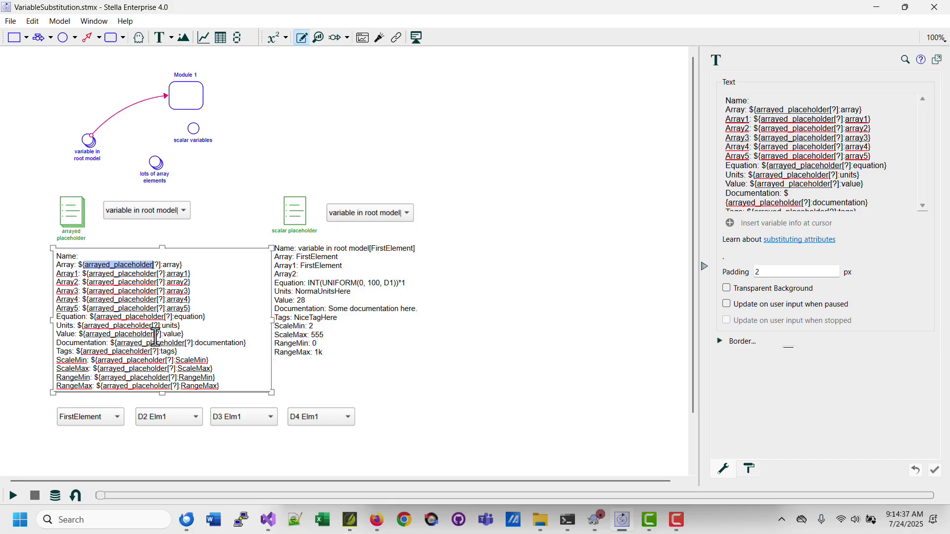
left_click(137, 279)
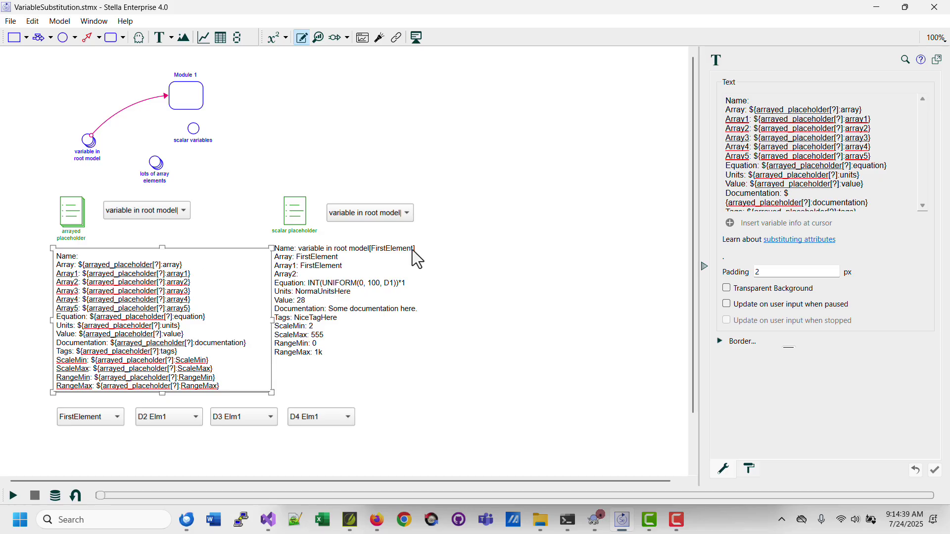
- Insert variable in root model with subscript ? after "Name:" in the text block, using its name attribute
left_click(820, 144)
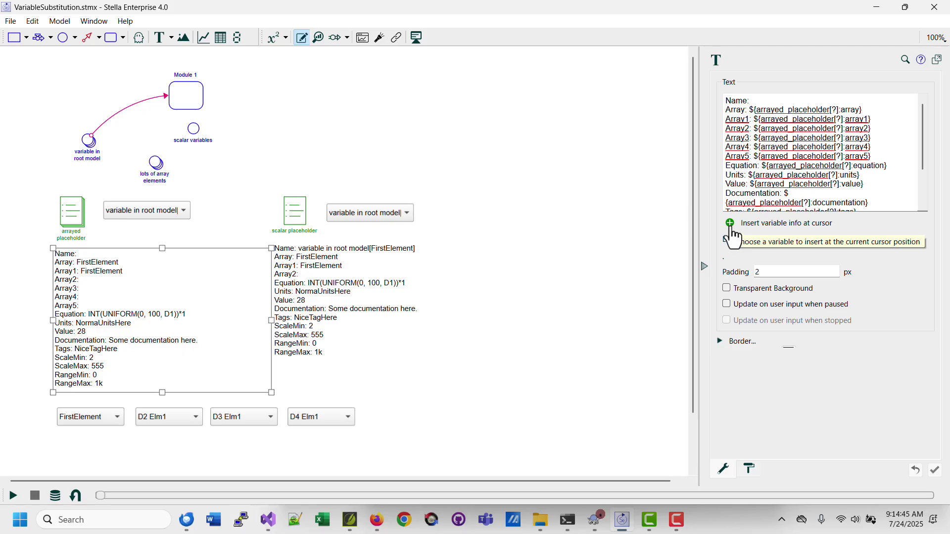
left_click(767, 101)
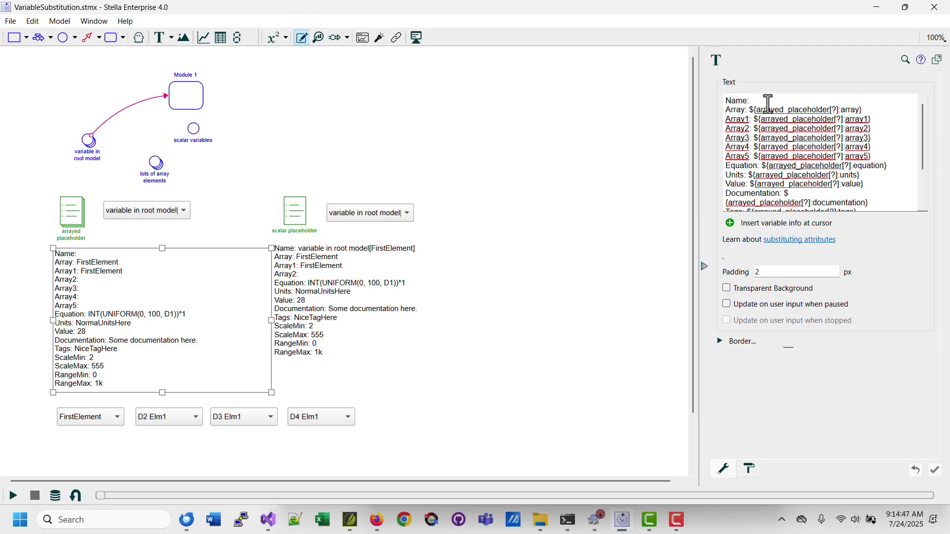
left_click(731, 224)
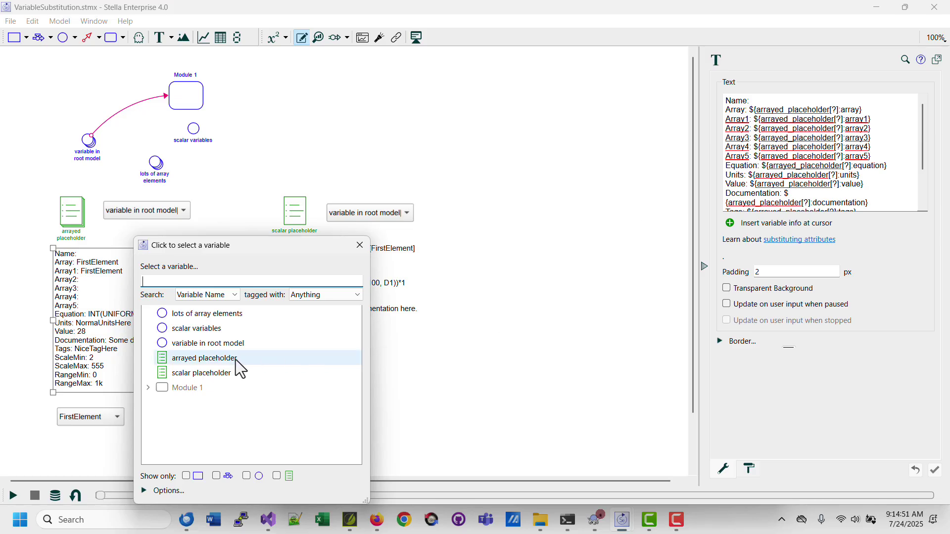
left_click(203, 343)
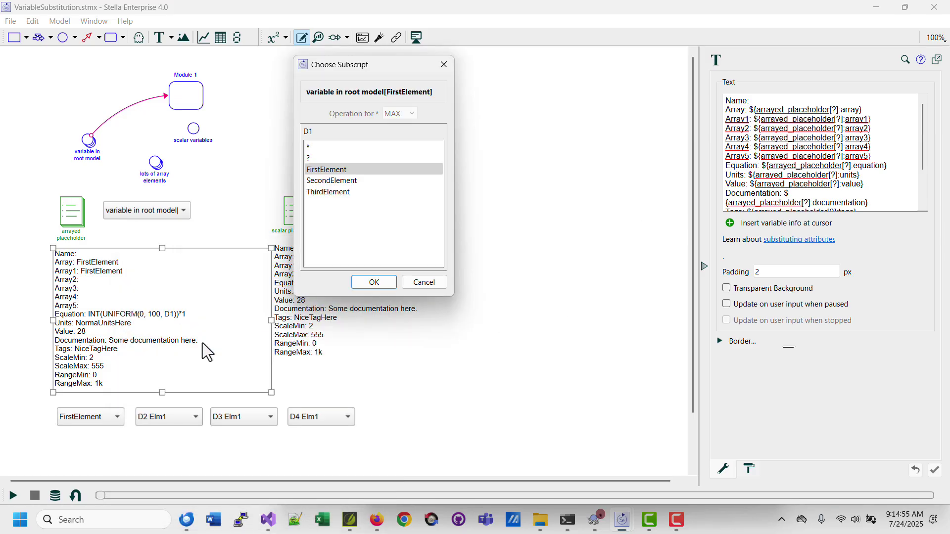
left_click(314, 162)
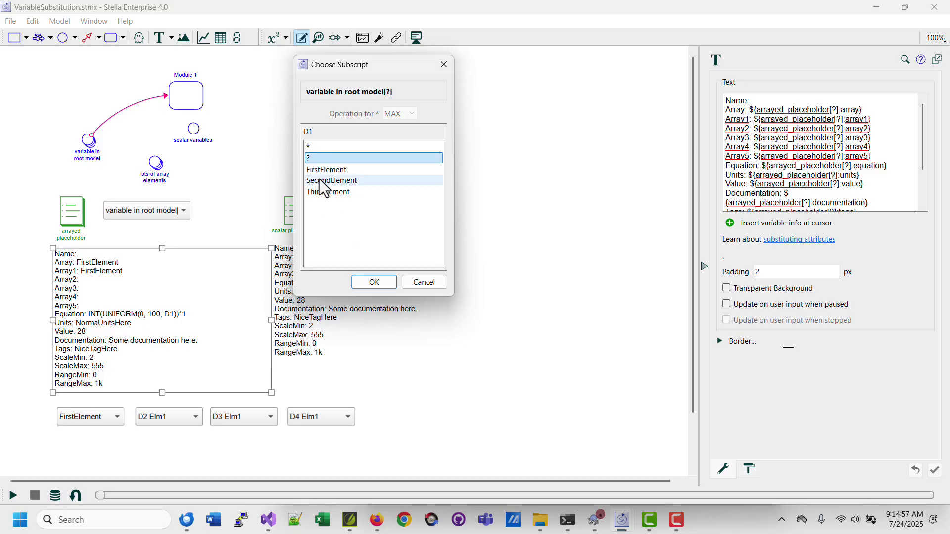
left_click(375, 282)
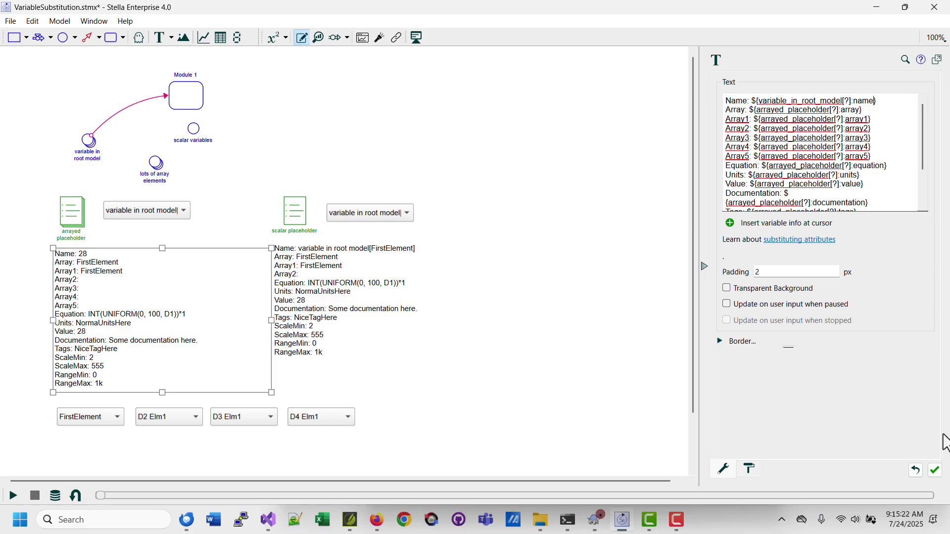
left_click(934, 471)
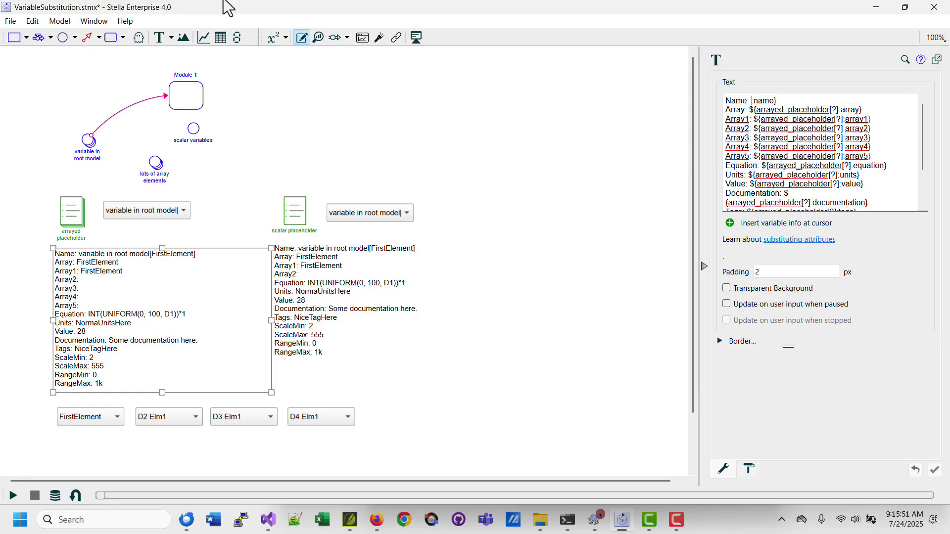
- Replace the Name line's variable reference with arrayed placeholder[?], keeping :name and removing the extra closing brace
left_click(729, 223)
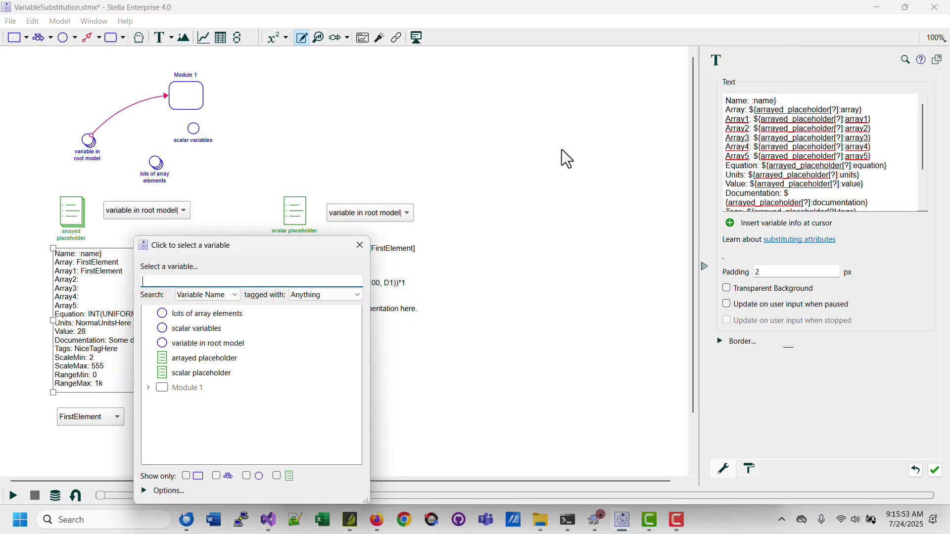
left_click(190, 359)
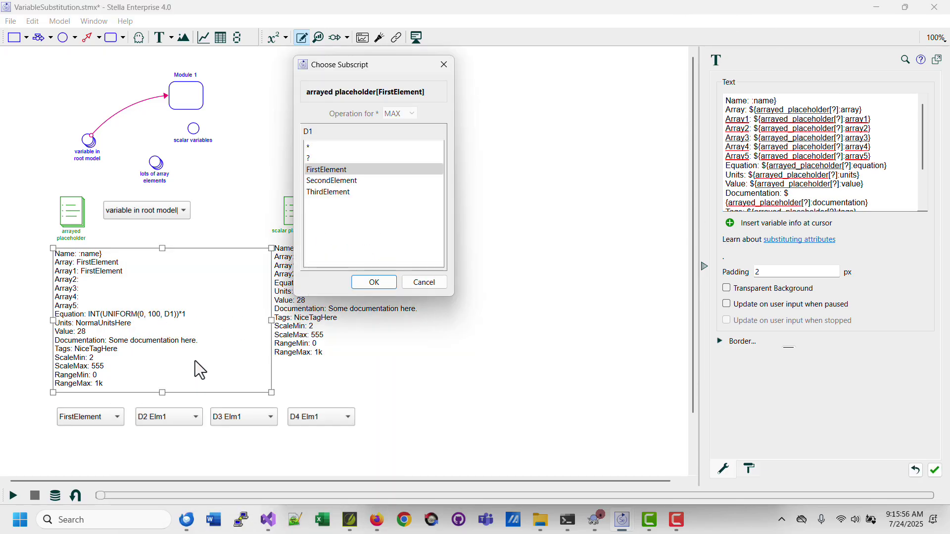
left_click(311, 159)
left_click(374, 283)
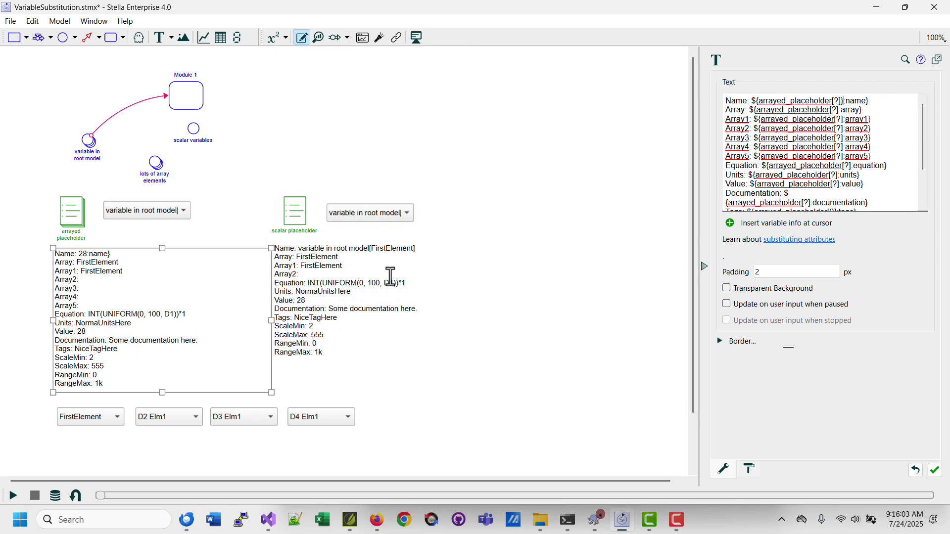
left_click(934, 470)
left_click(840, 101)
key("Delete")
left_click(654, 207)
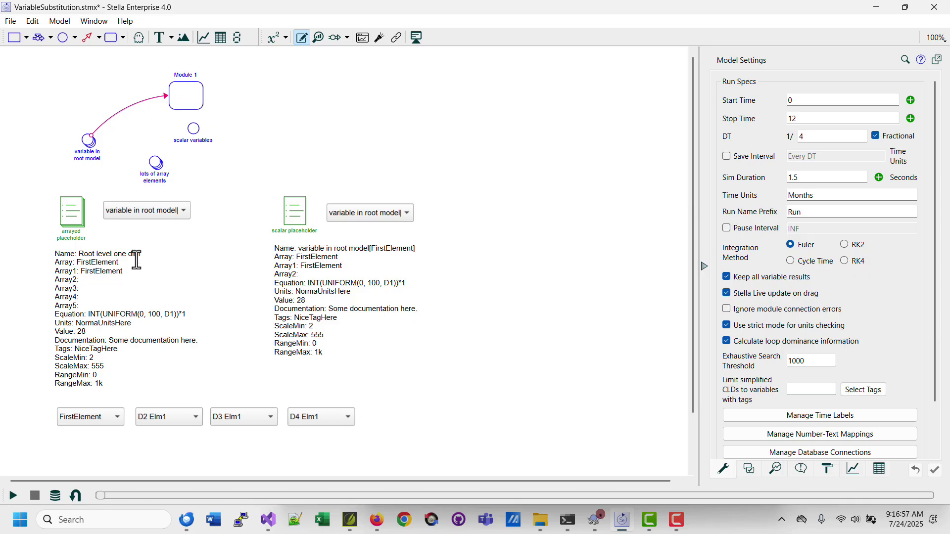
- Examine the arrayed placeholder's input display names and preview how its variable choices change the text block
left_click(72, 218)
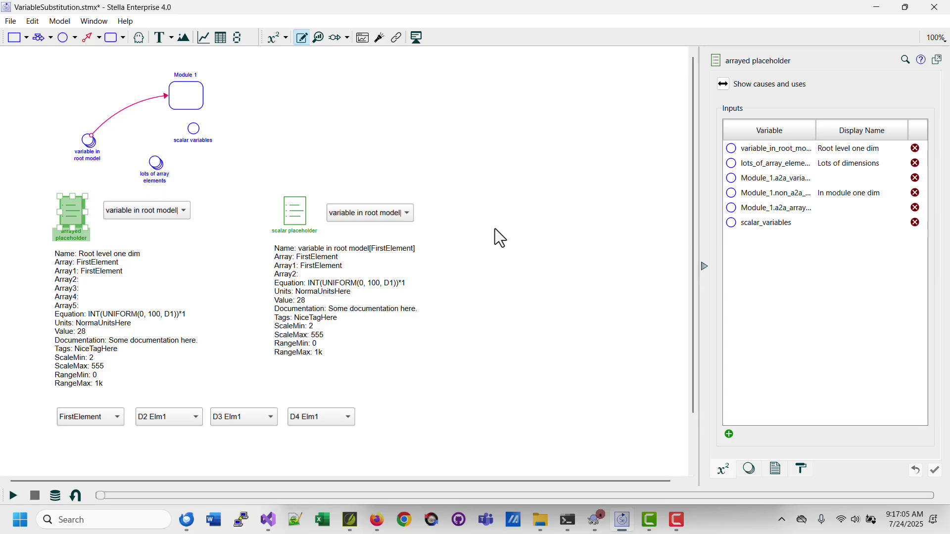
left_click(225, 194)
left_click(168, 215)
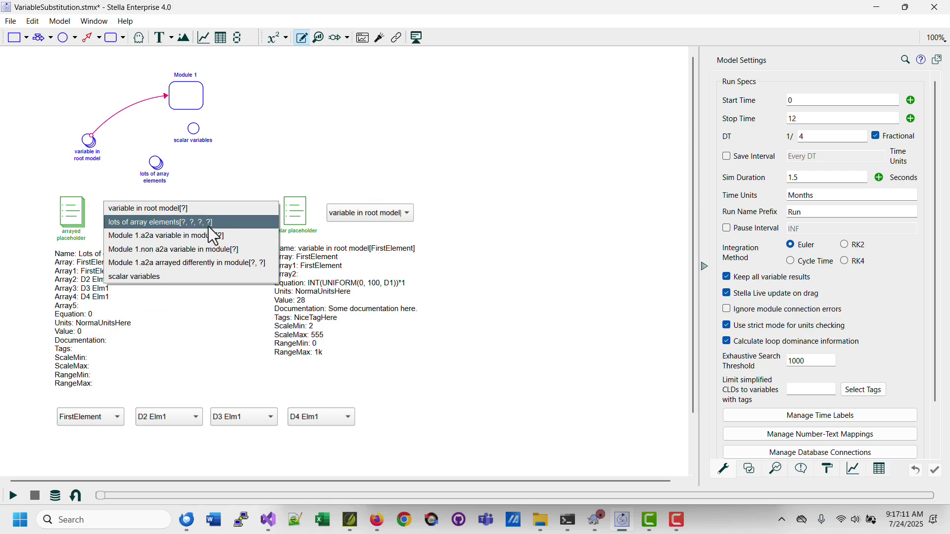
left_click(222, 197)
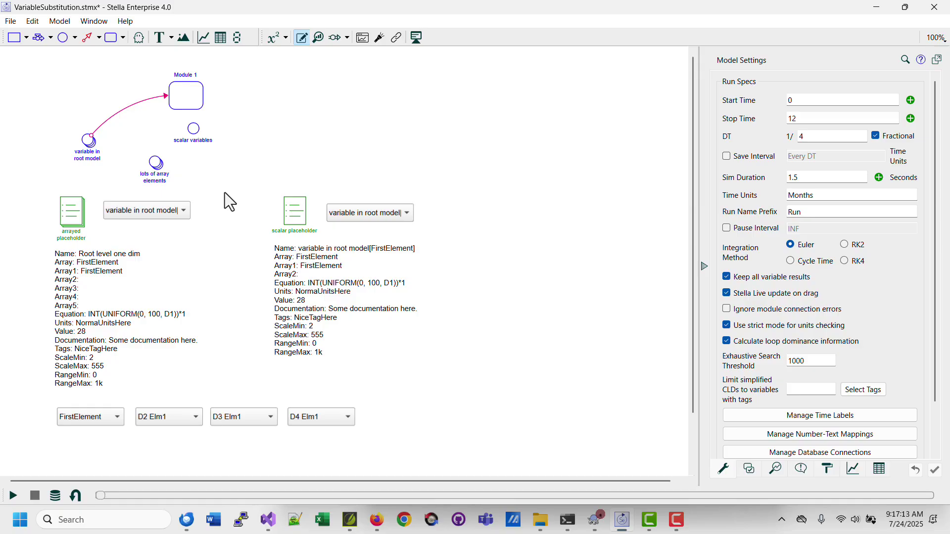
left_click(174, 208)
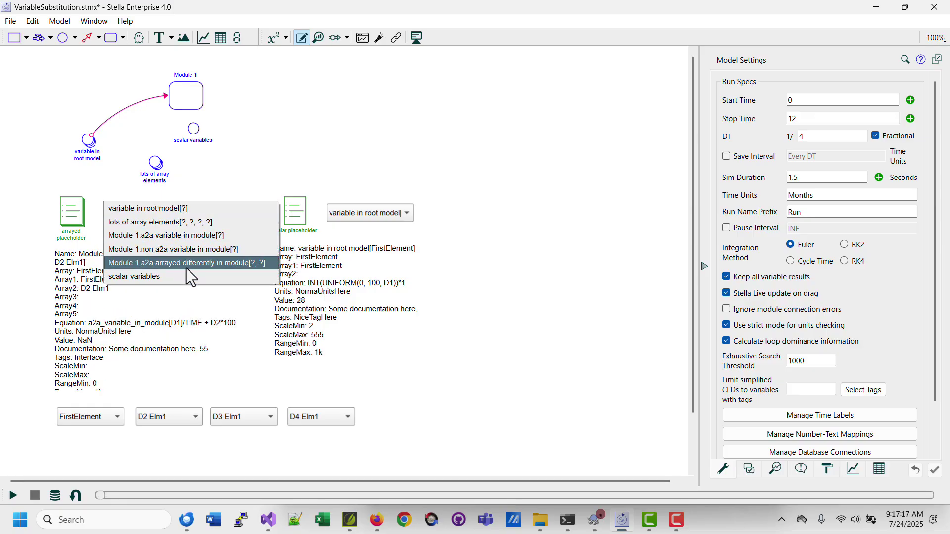
left_click(221, 195)
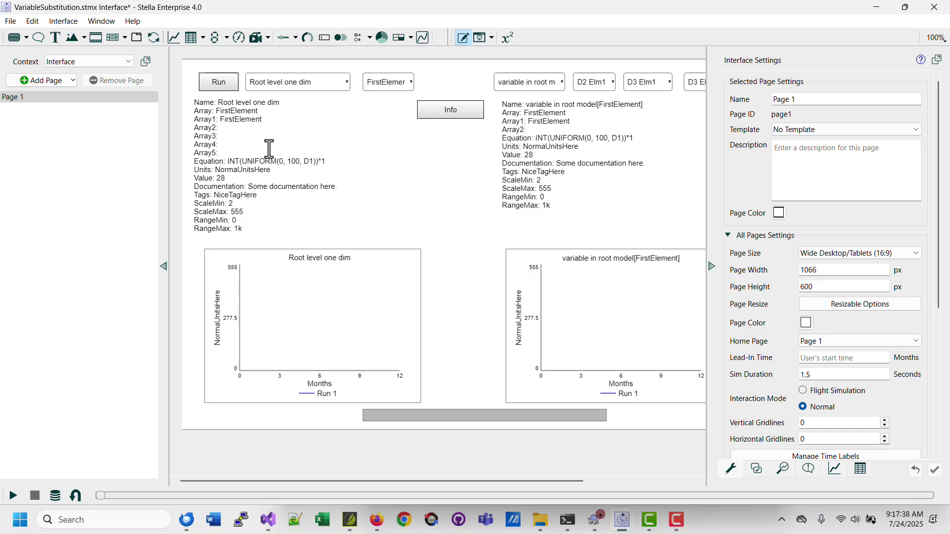
- Present the interface in windowed mode and view both Info popups
left_click(492, 39)
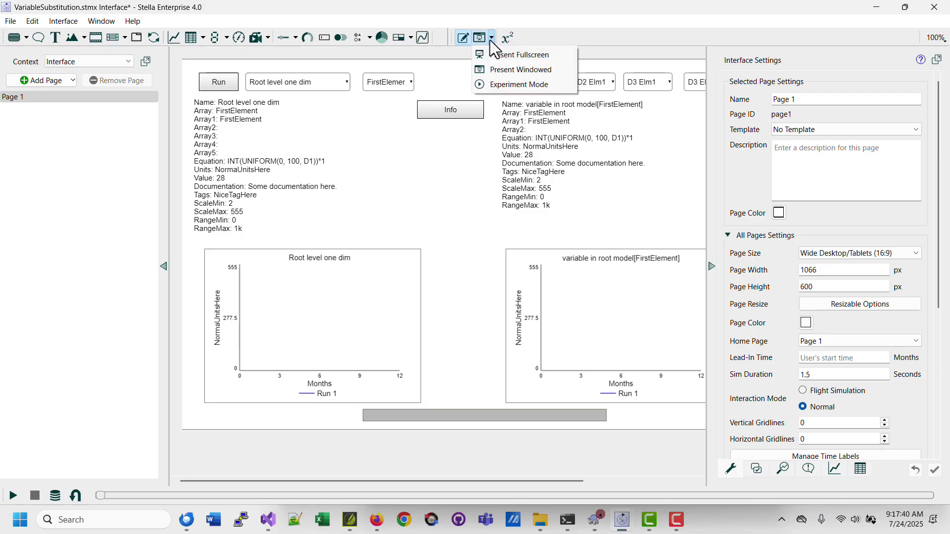
left_click(500, 66)
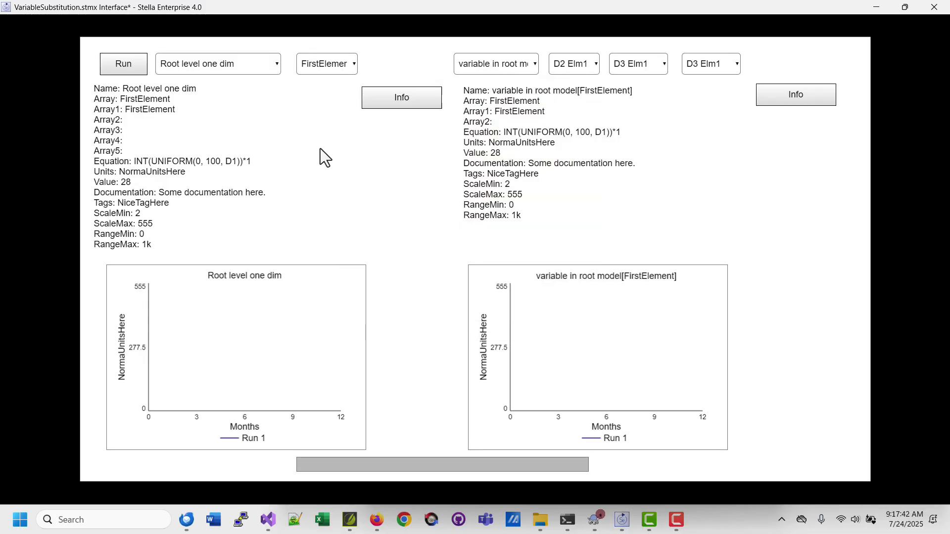
left_click(402, 99)
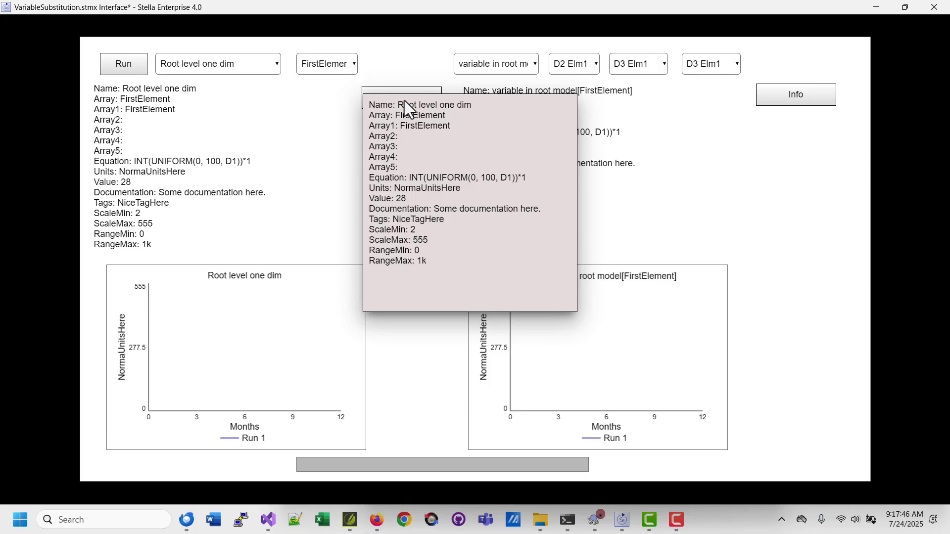
left_click(190, 102)
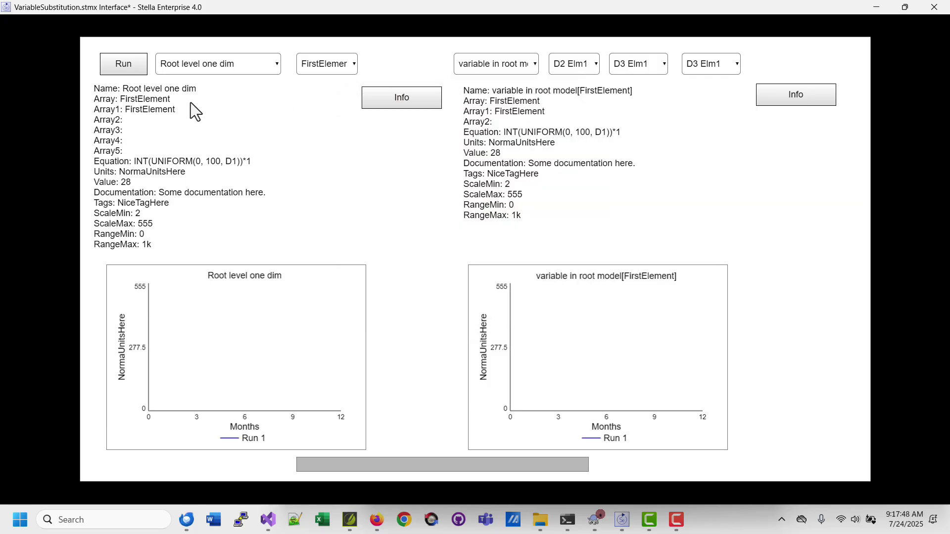
left_click(396, 98)
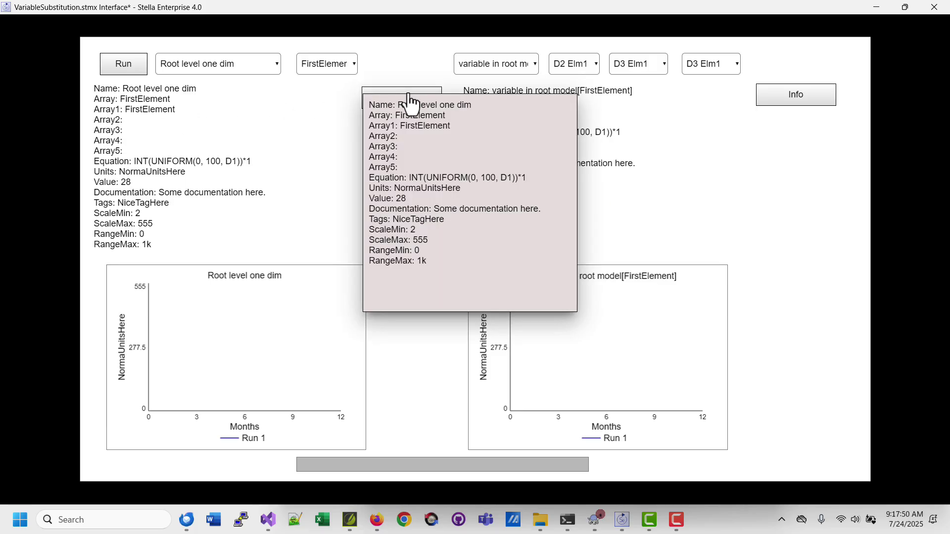
left_click(832, 98)
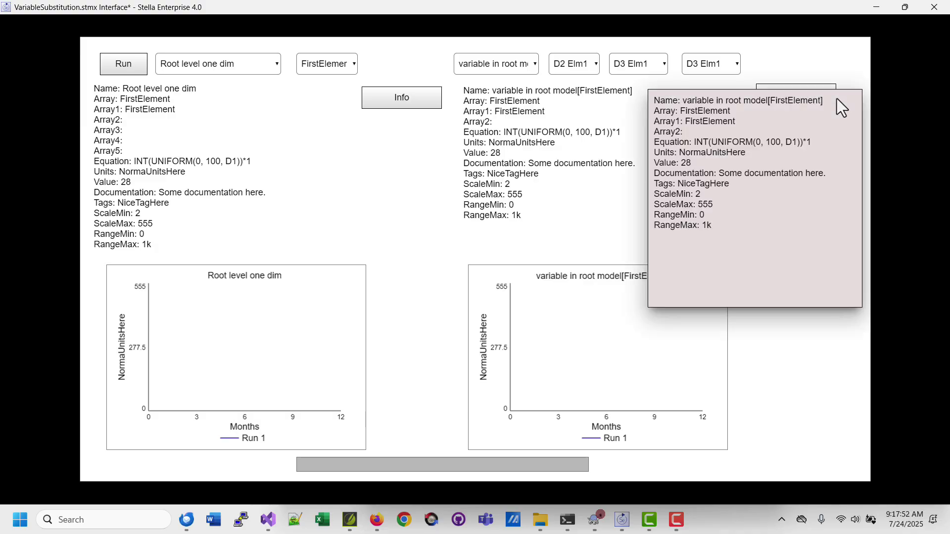
left_click(726, 121)
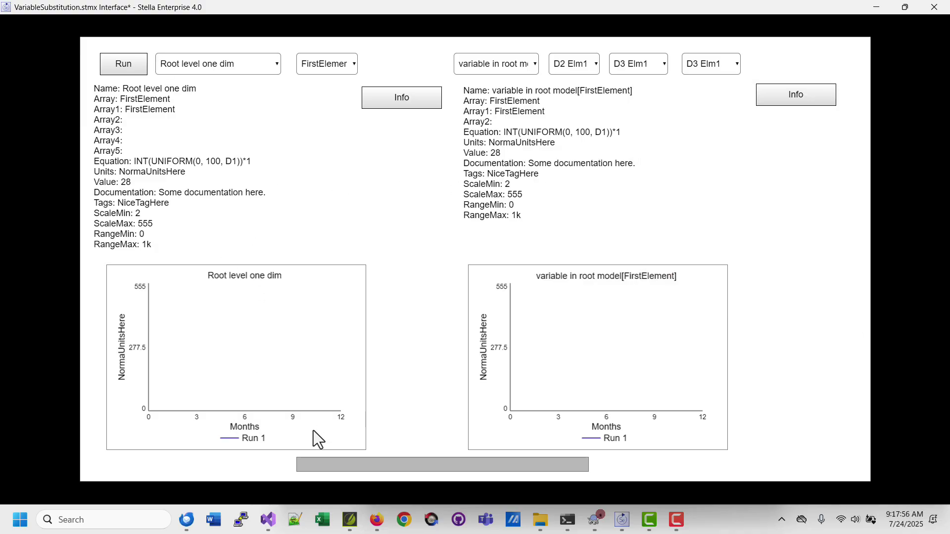
- Run the simulation and try Module 1.a2a variable in module before switching the arrayed placeholder to In module one dim
left_click(119, 64)
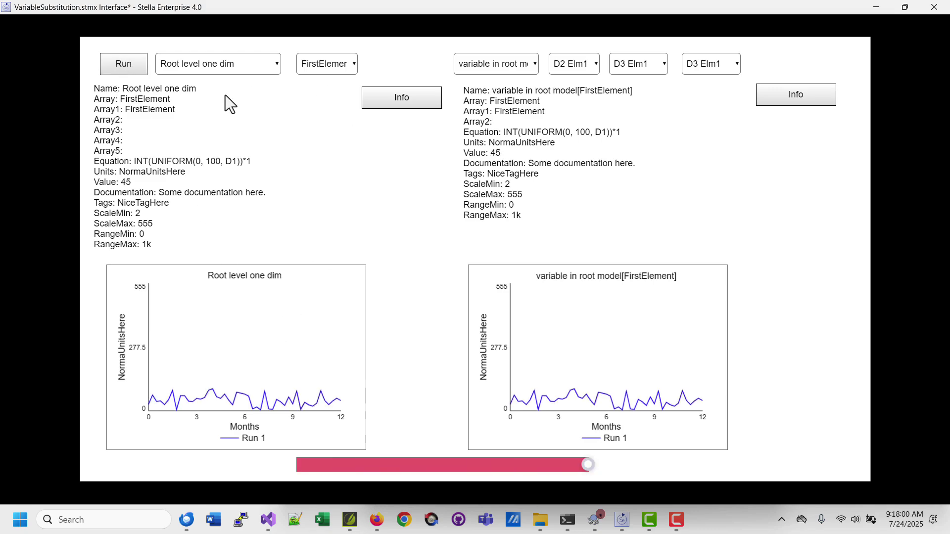
left_click(226, 65)
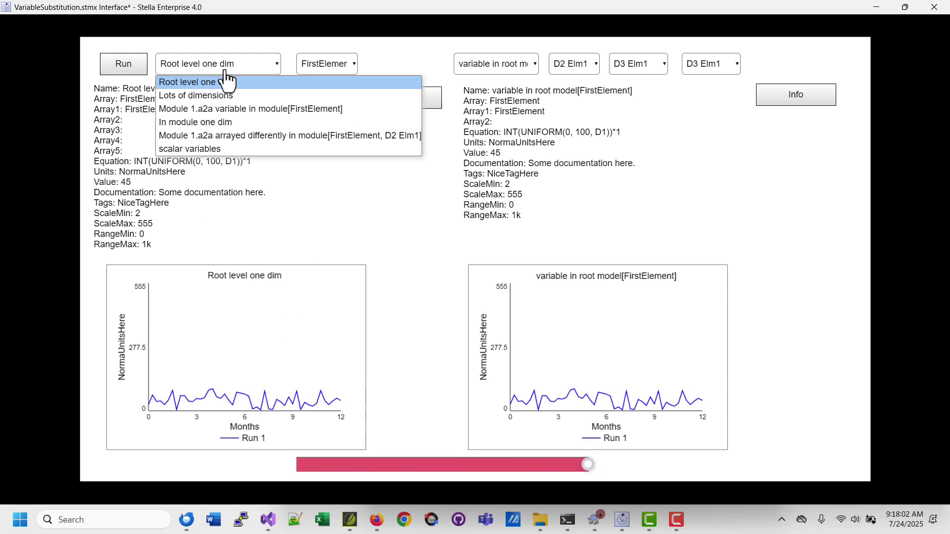
left_click(231, 110)
key("Up")
key("Down")
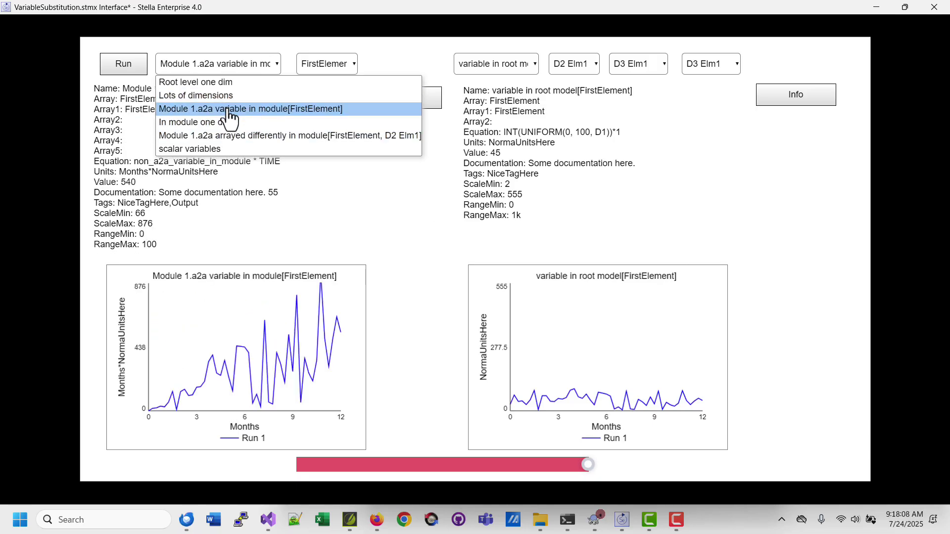
left_click(229, 124)
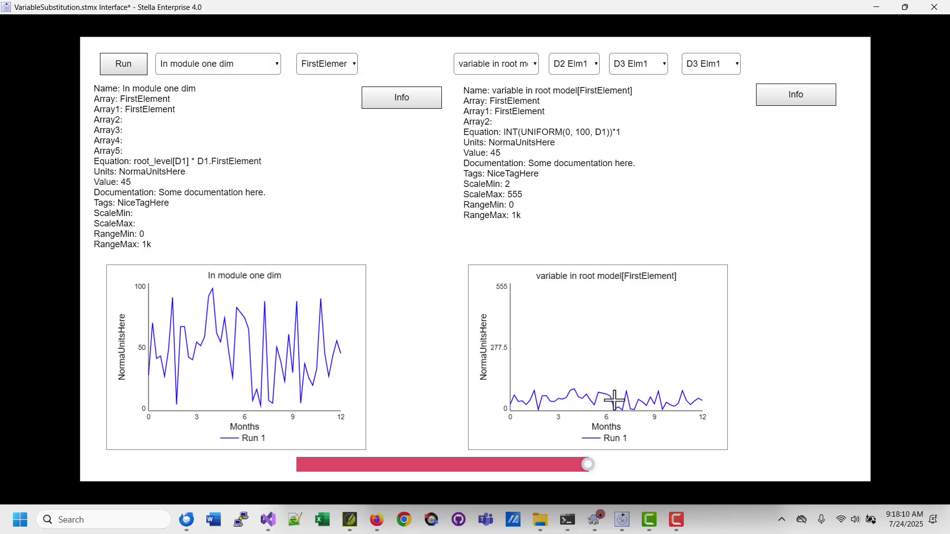
- Move the simulation time slider back to about month 7 and view the arrayed placeholder's Info popup
left_click_drag(588, 466, 474, 462)
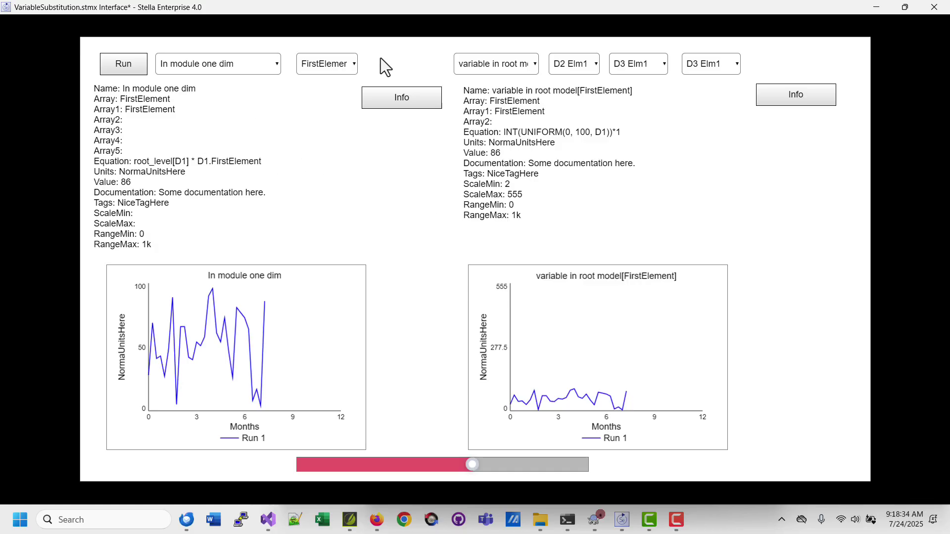
left_click(402, 91)
left_click(245, 102)
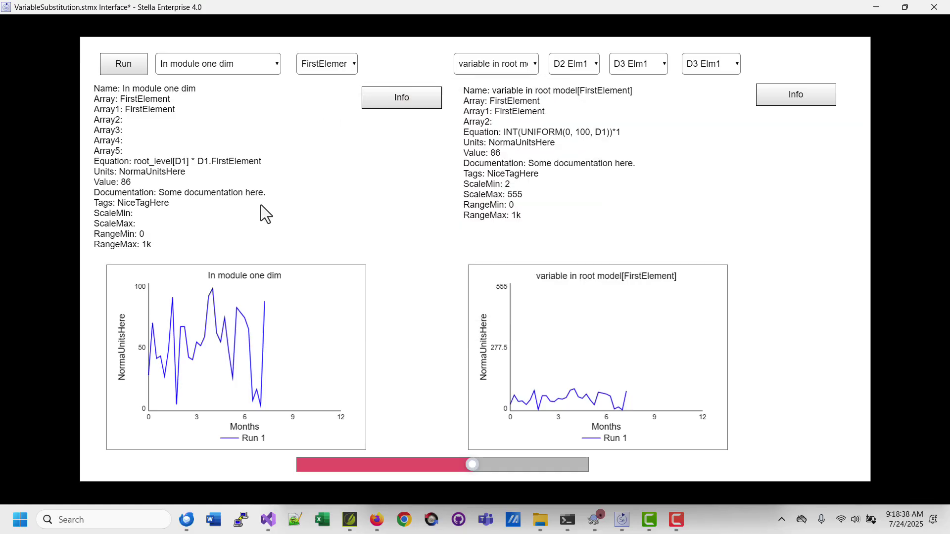